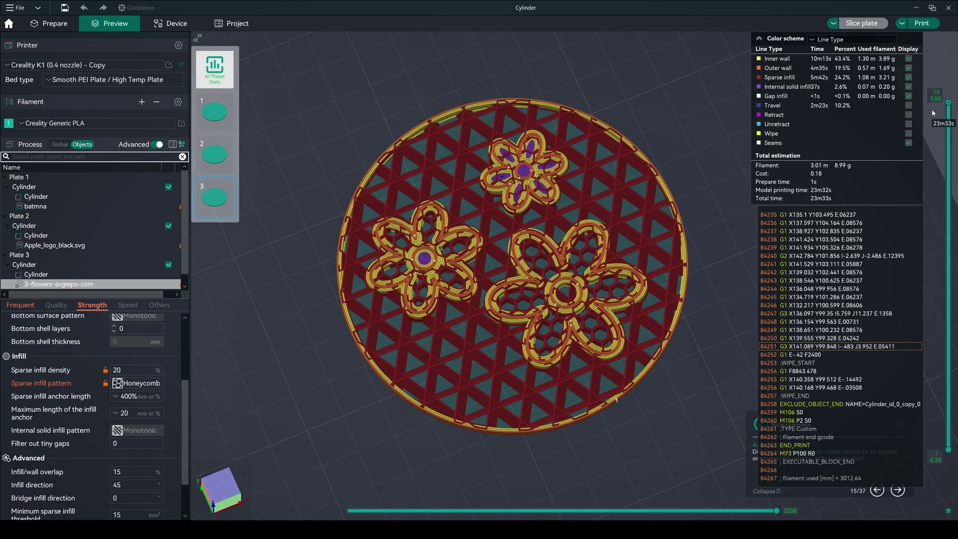
Reposition the cube and cylinder on the coaster, then slice the plate to preview it
drag(949, 103, 948, 332)
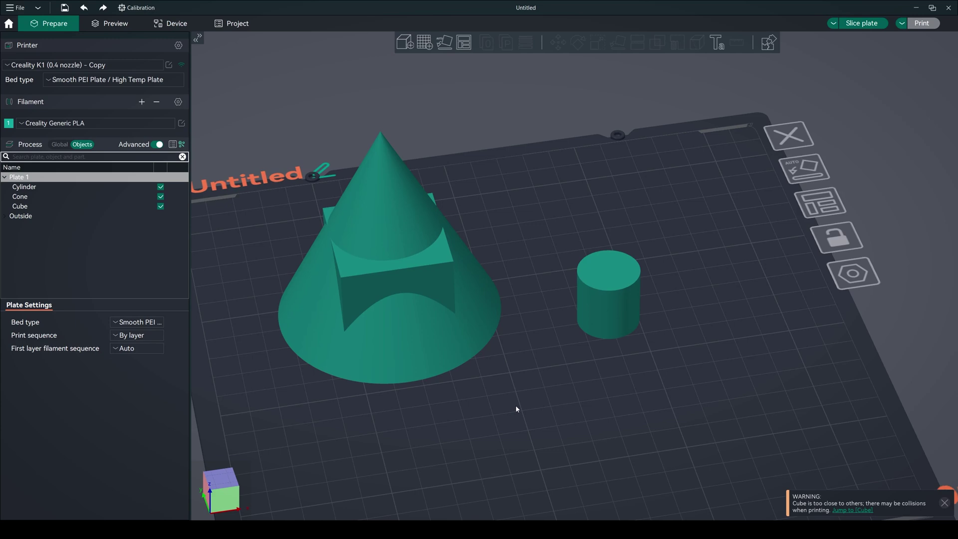
mouse_move(453, 278)
mouse_down()
mouse_move(629, 389)
mouse_move(564, 366)
mouse_move(451, 274)
mouse_move(439, 279)
mouse_move(455, 277)
mouse_up()
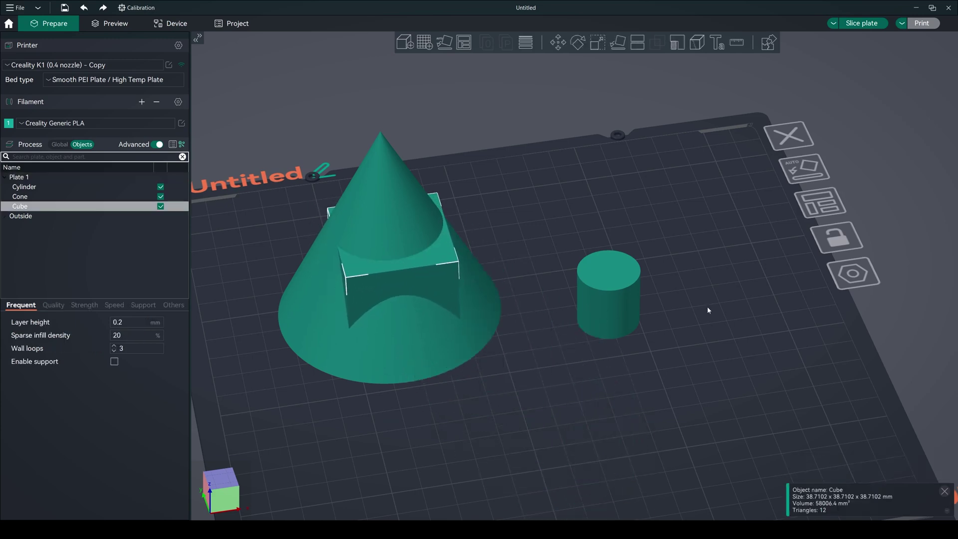
click(623, 309)
scroll(669, 406, up, 5)
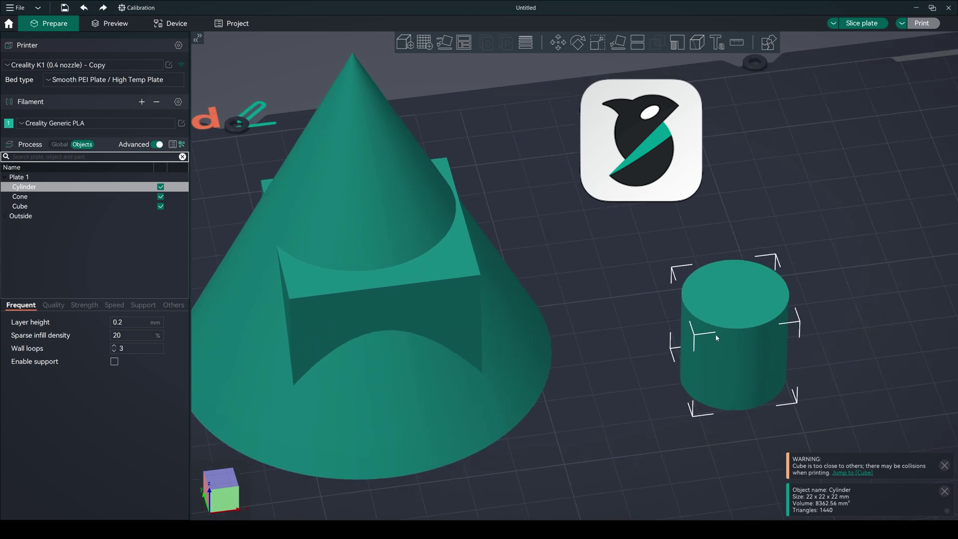
drag(716, 344, 385, 436)
scroll(597, 358, down, 5)
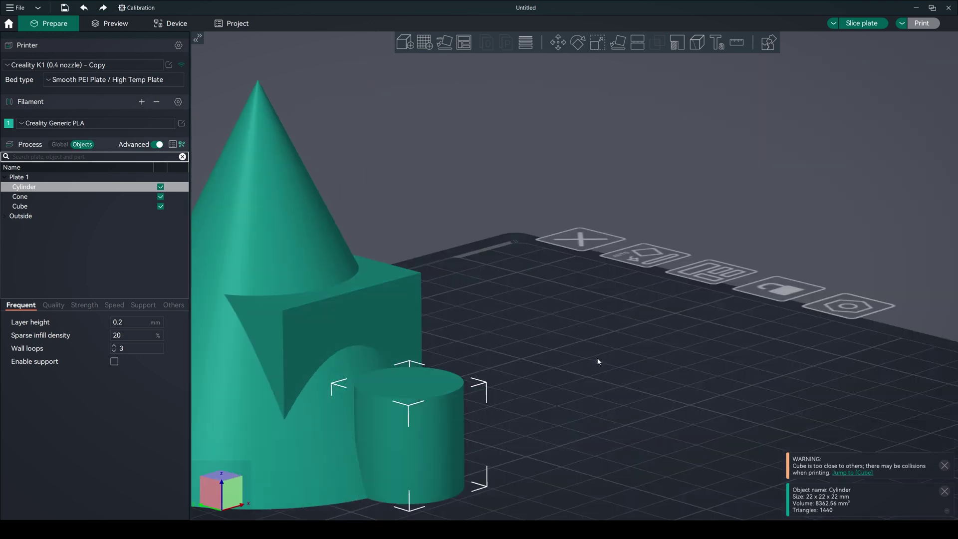
click(658, 332)
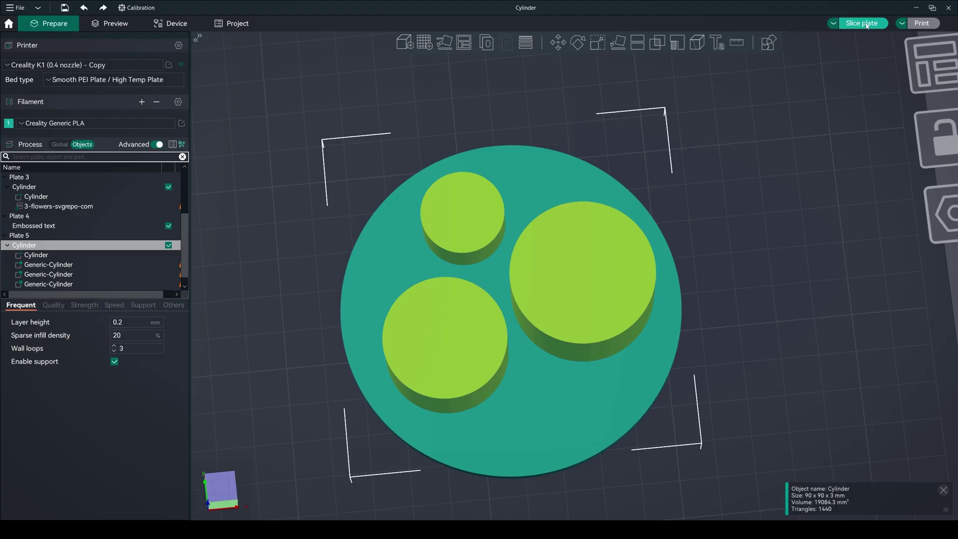
click(862, 24)
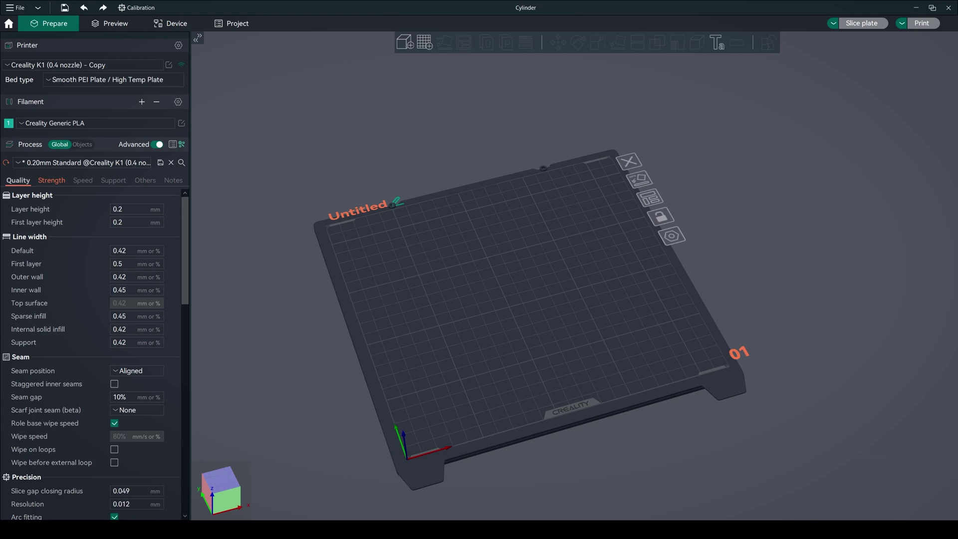
Add a Cylinder primitive to the empty build plate
right_click(558, 244)
mouse_move(607, 300)
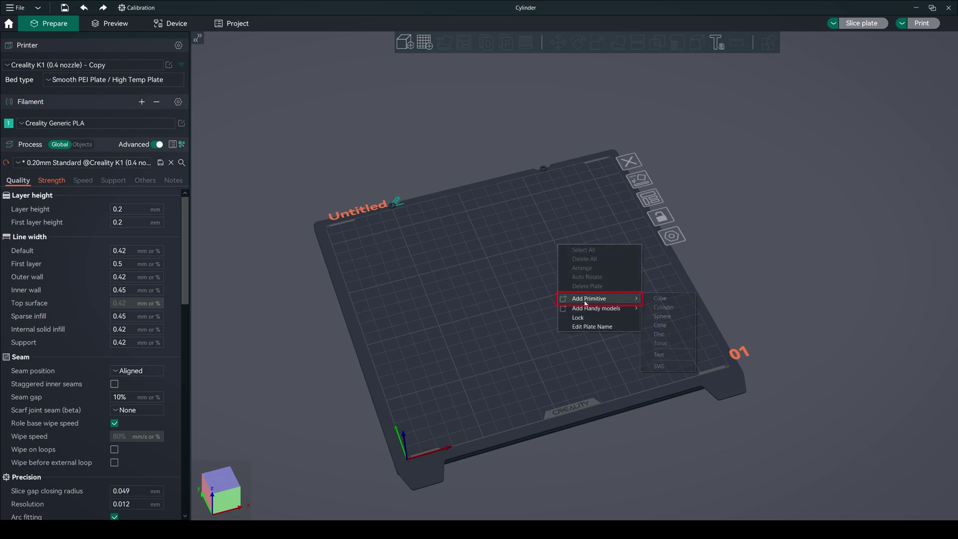
click(665, 307)
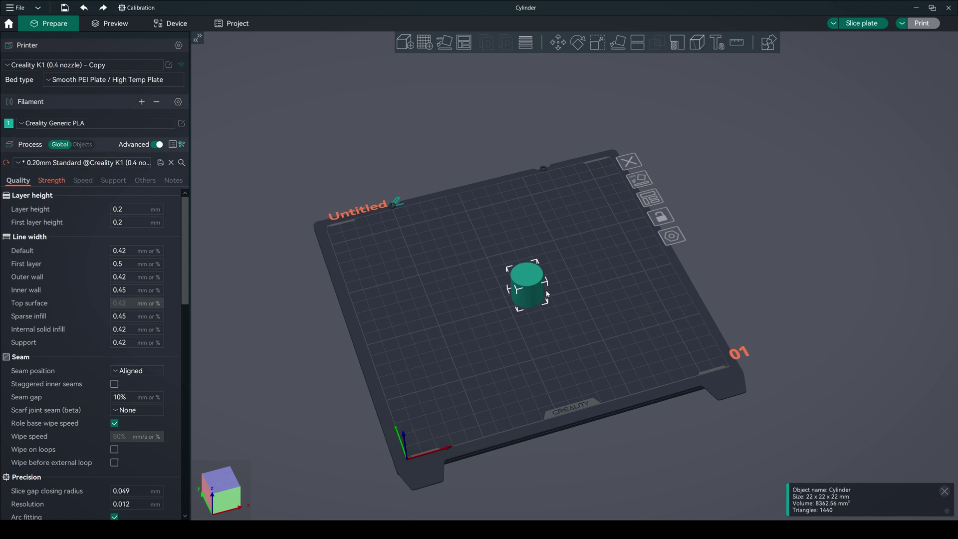
Scale the cylinder to a 90 × 90 × 3 mm disc and view it from above
click(599, 45)
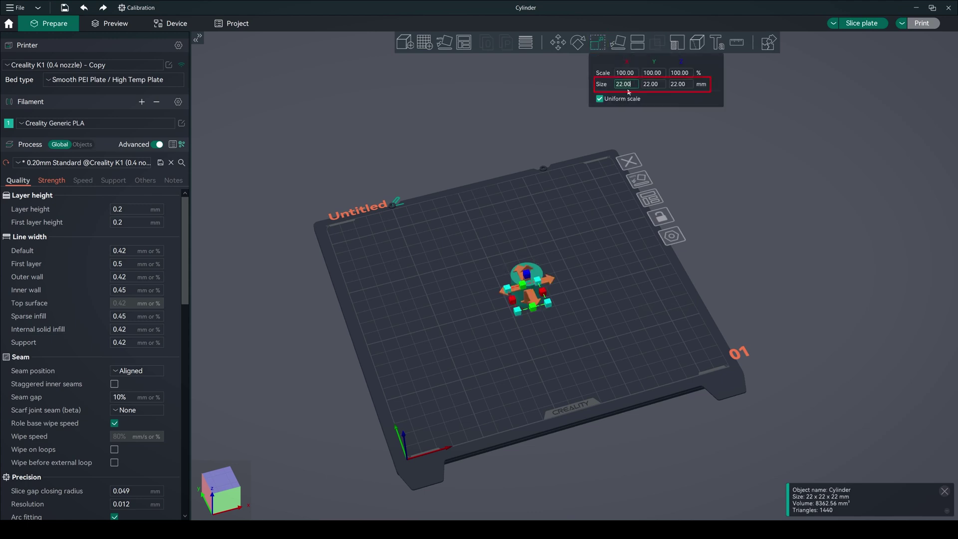
text(100)
key(Return)
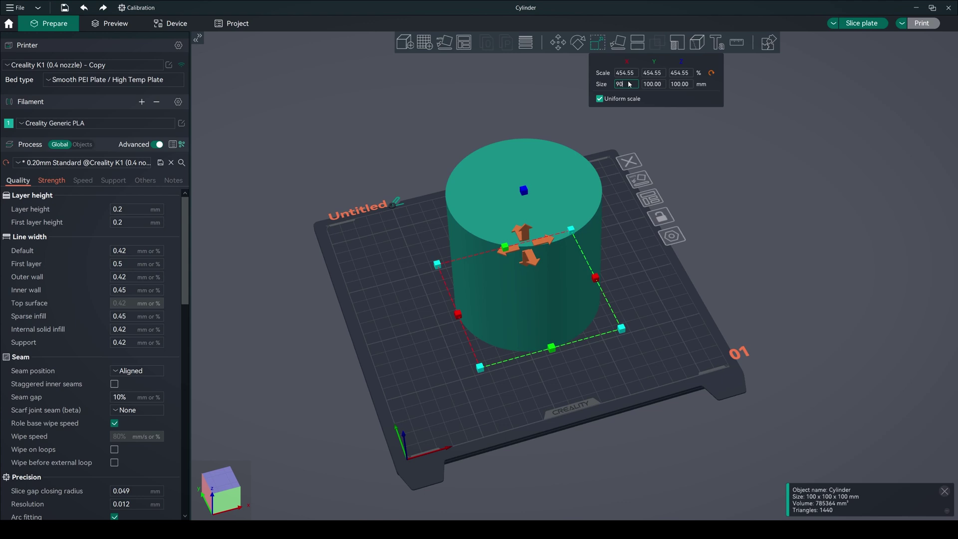
text(90)
key(Return)
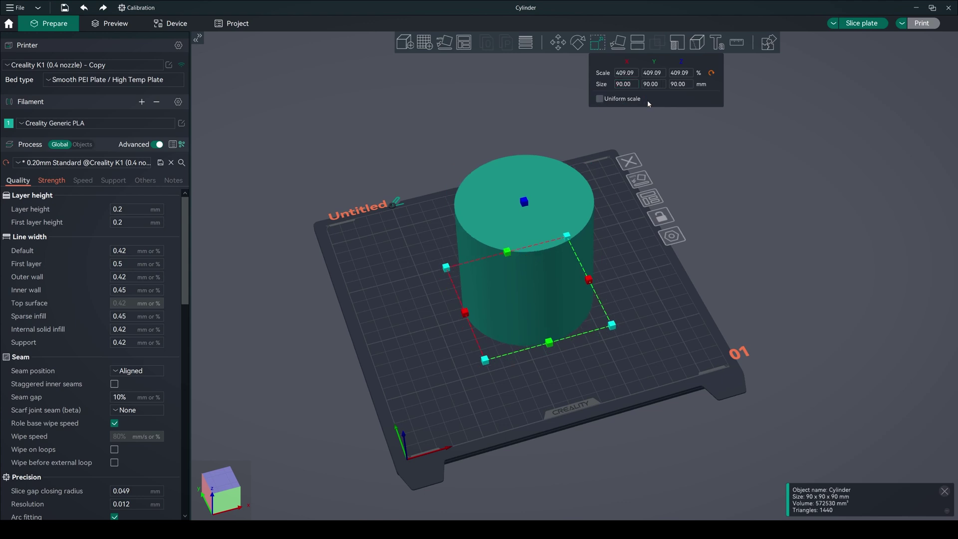
click(686, 84)
text(3)
key(Return)
scroll(644, 289, up, 5)
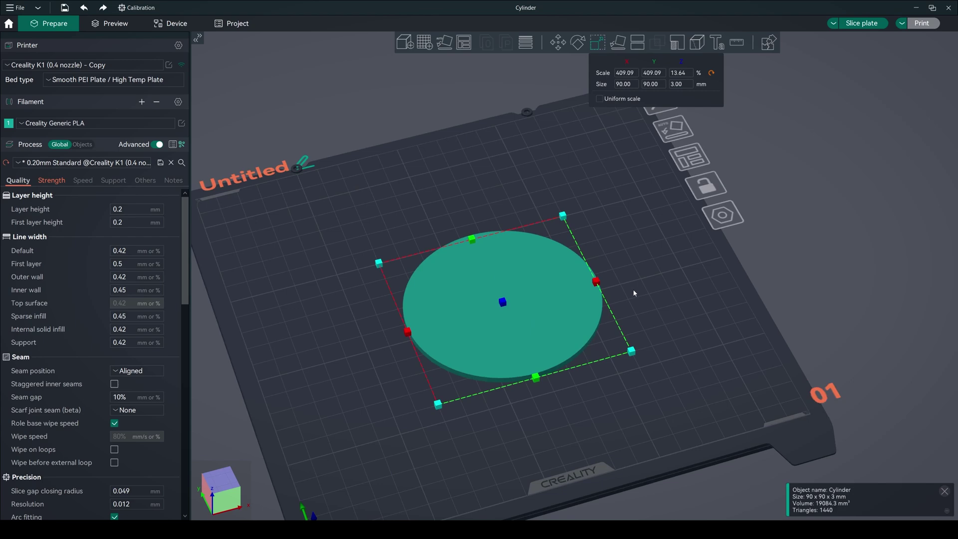
click(707, 249)
key(1)
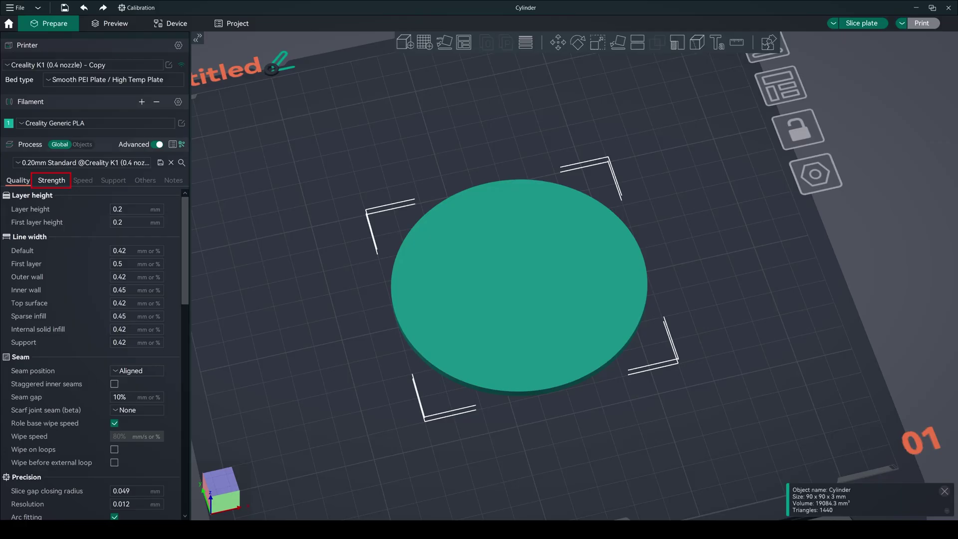
Set top and bottom shell layers to 0 and sparse infill to 10% 3D Honeycomb
click(52, 180)
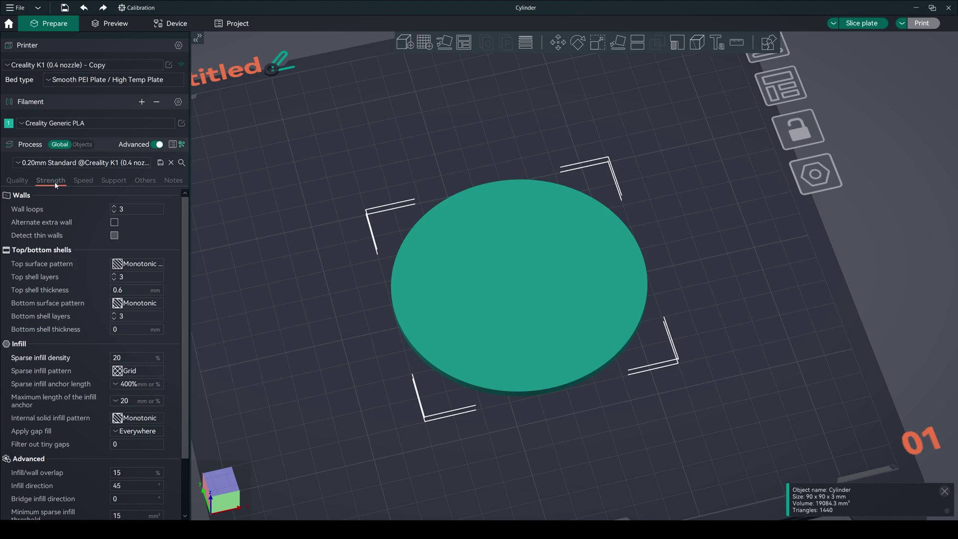
click(114, 280)
click(113, 279)
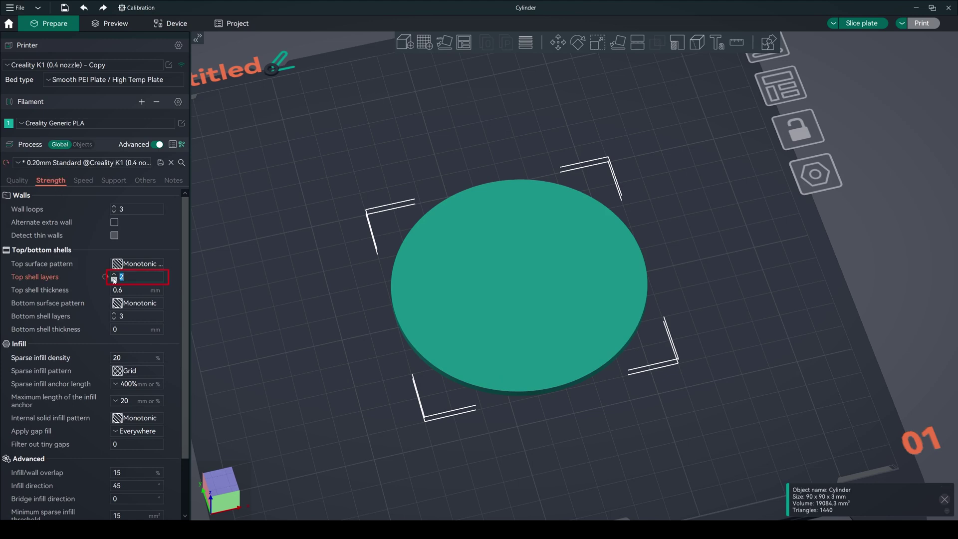
click(114, 279)
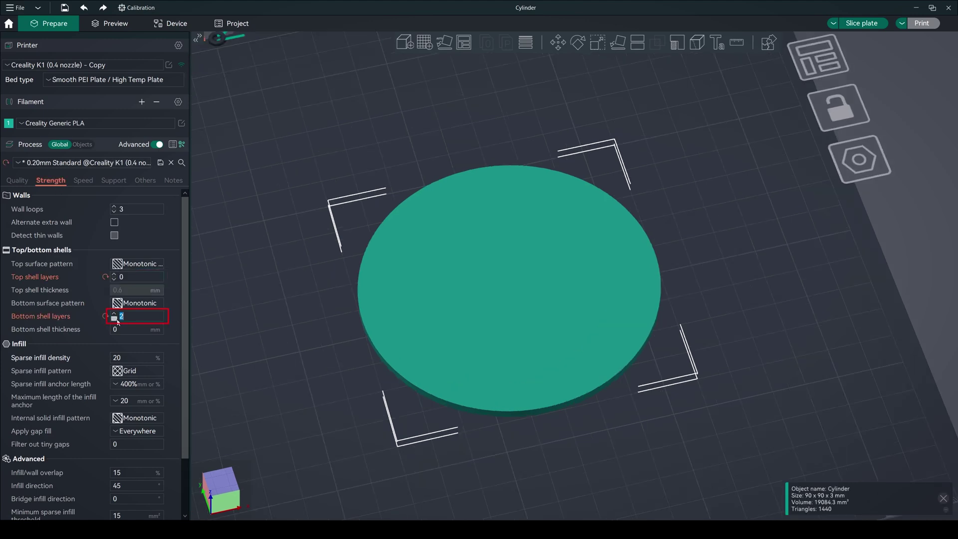
click(114, 319)
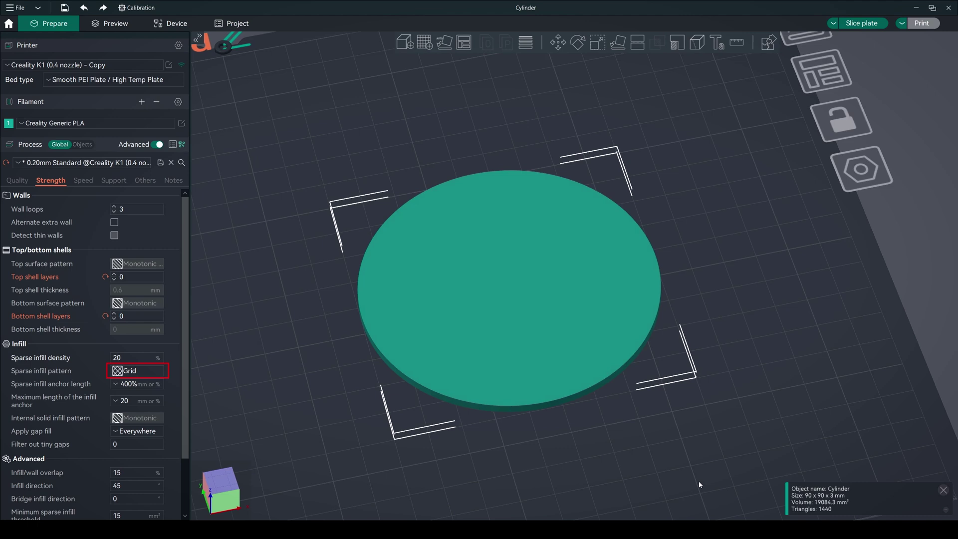
click(125, 371)
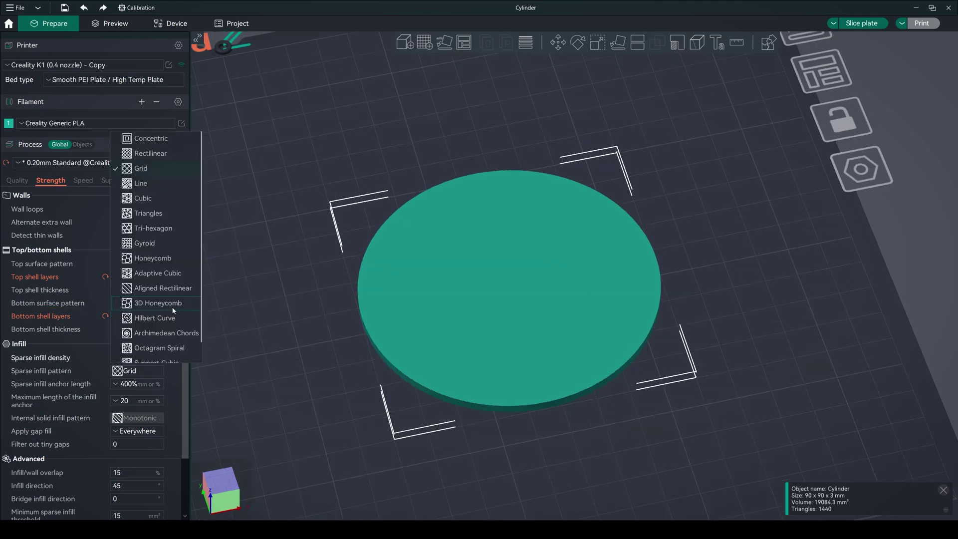
click(167, 312)
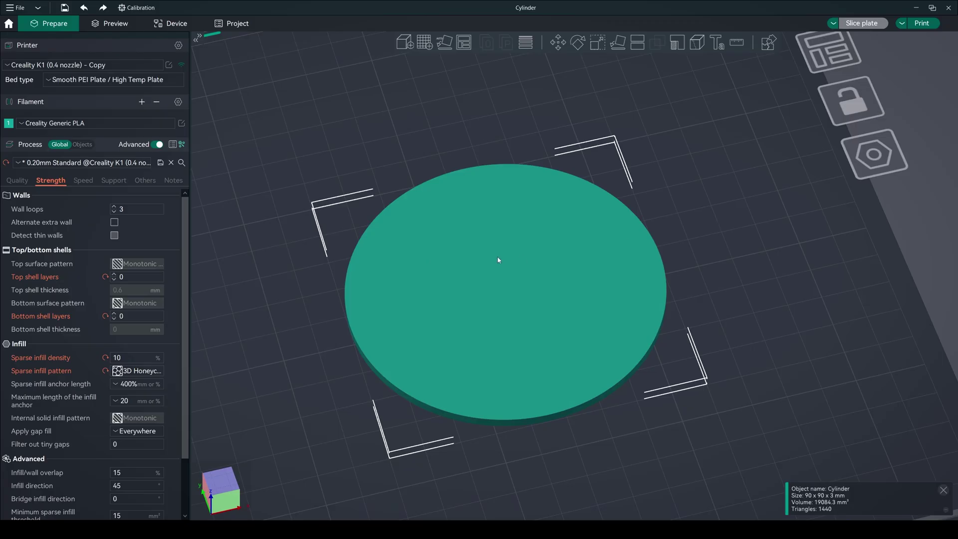
Add a Cube modifier to the disc and dismiss the modifier notice
right_click(499, 259)
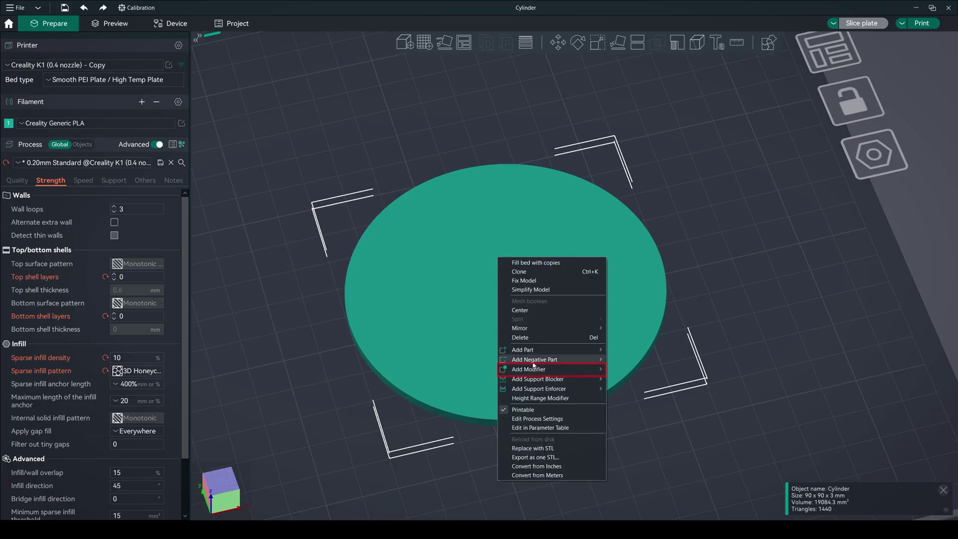
mouse_move(536, 365)
mouse_move(589, 369)
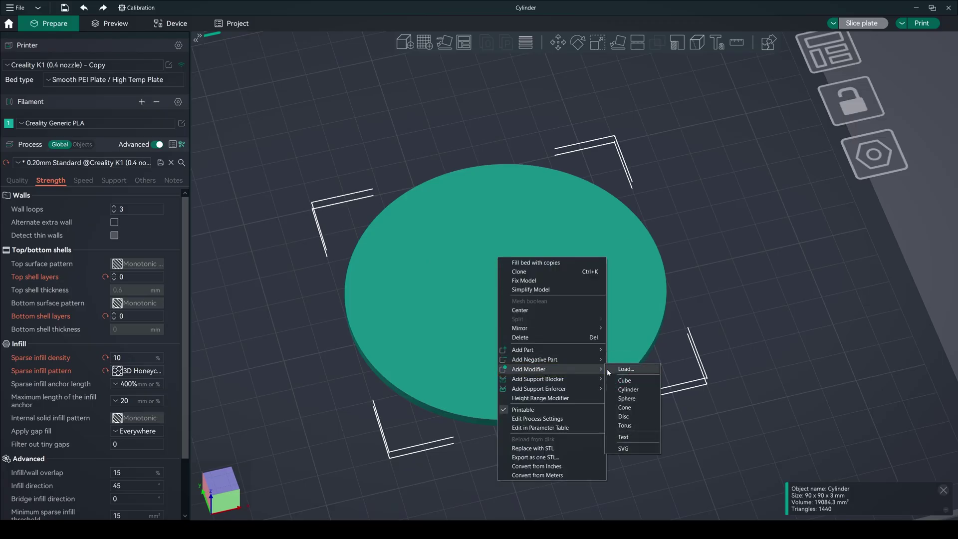
click(626, 380)
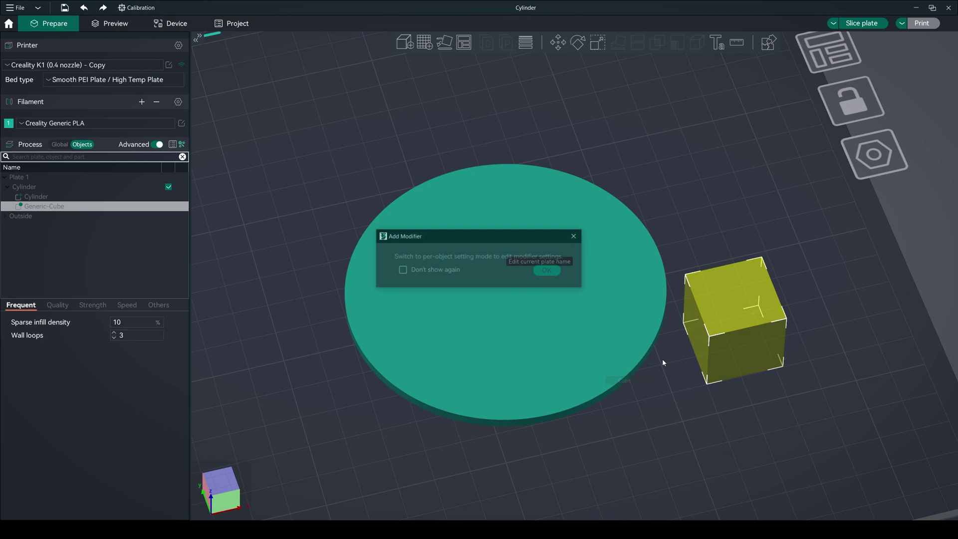
click(545, 270)
Centre the cube modifier on the disc and rotate it 45° in top view
drag(734, 319, 507, 266)
key(1)
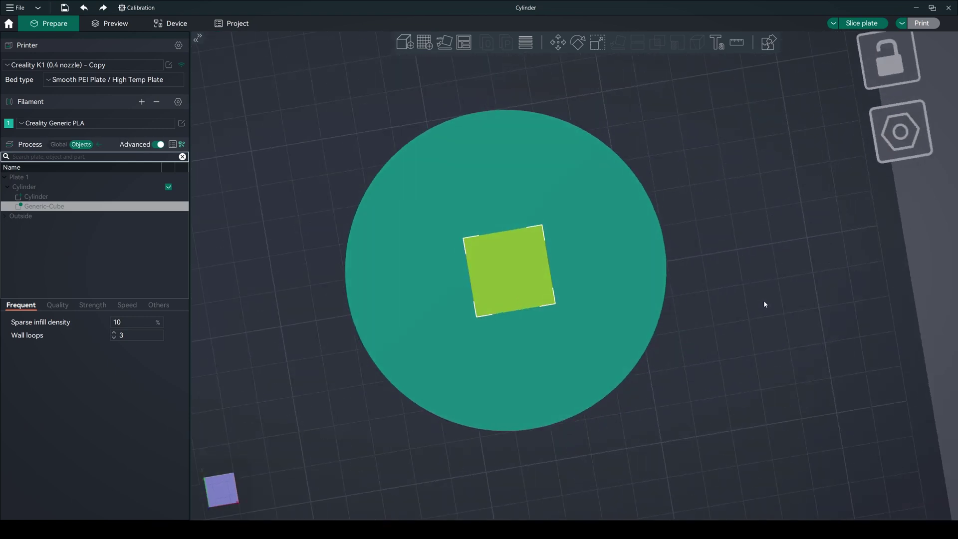
key(r)
drag(554, 443, 790, 247)
Give the Generic-Cube region Tri-hexagon infill and 4 wall loops, then slice the plate
key(r)
key(0)
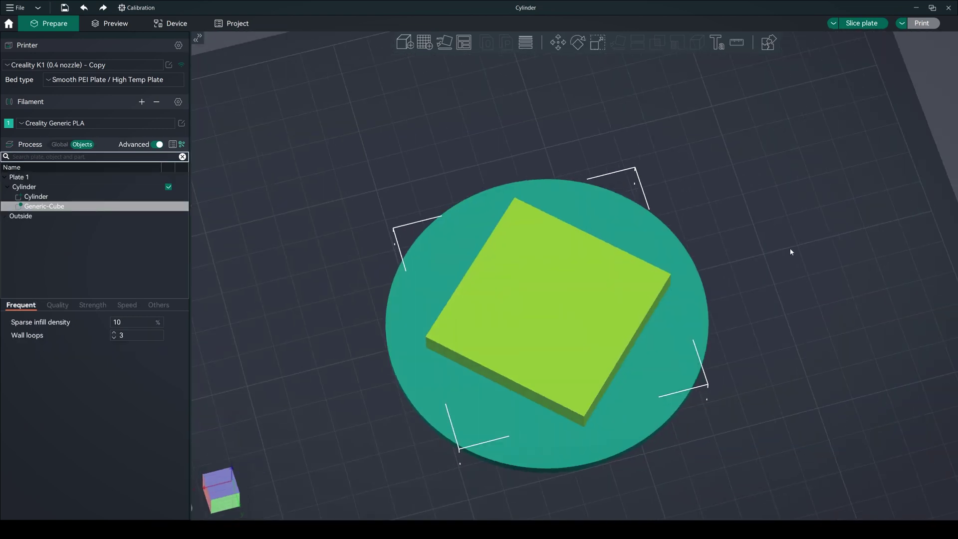
click(60, 144)
click(88, 146)
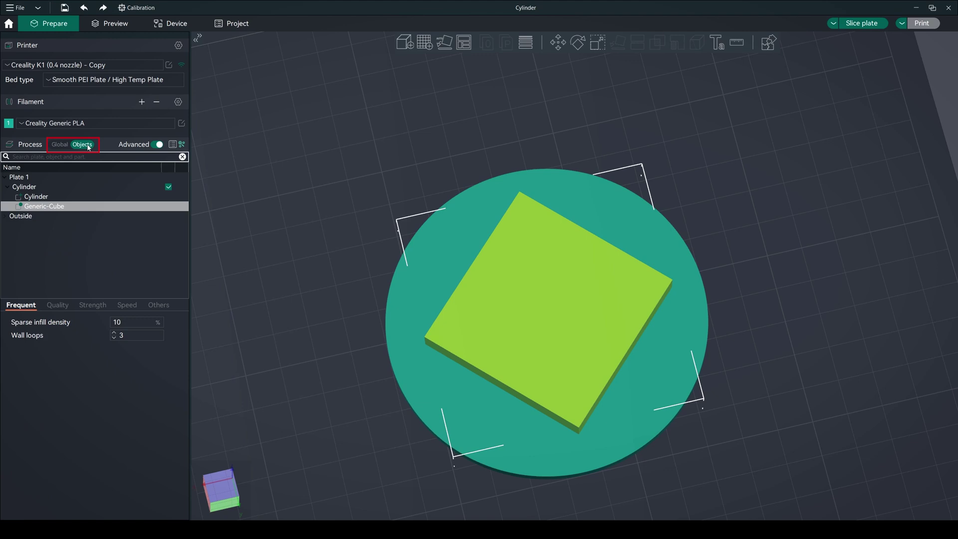
click(58, 306)
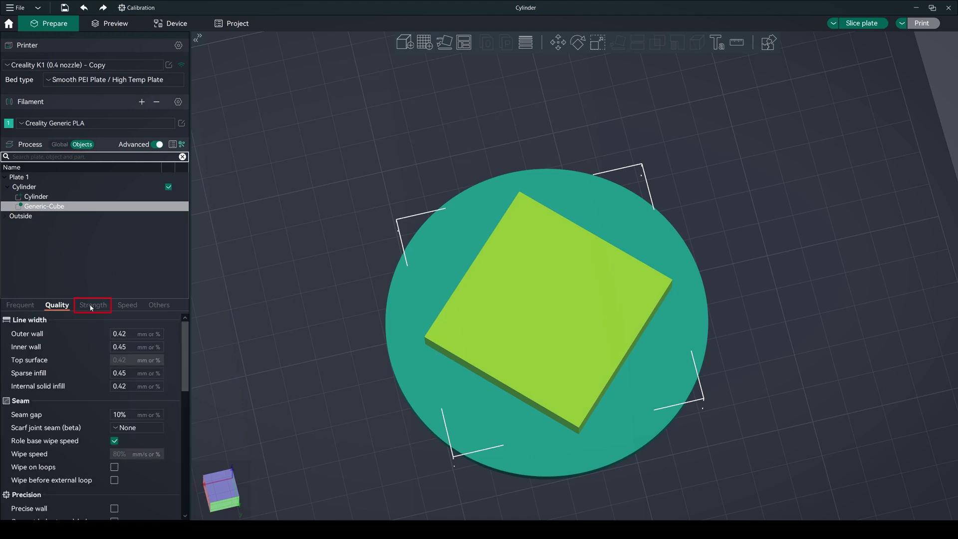
click(91, 305)
scroll(177, 360, down, 3)
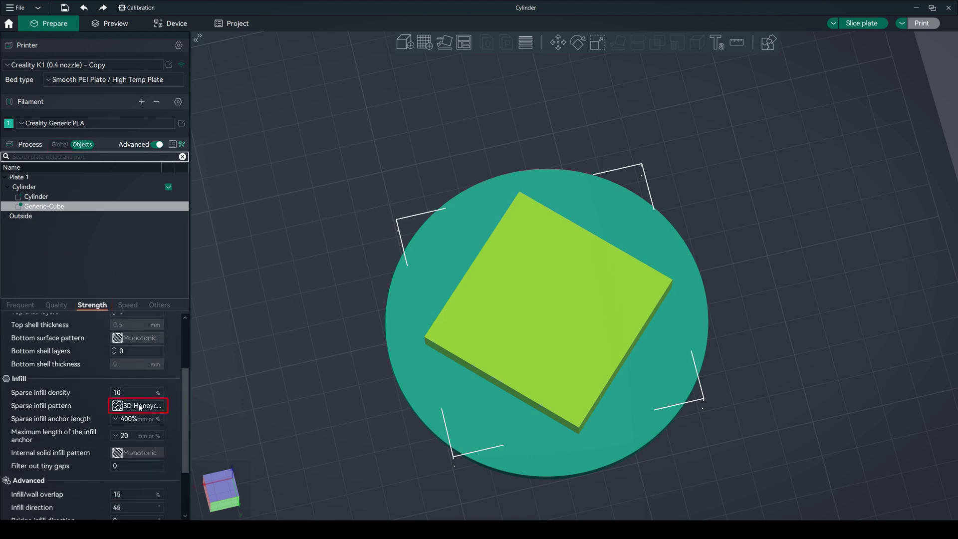
click(140, 408)
click(164, 247)
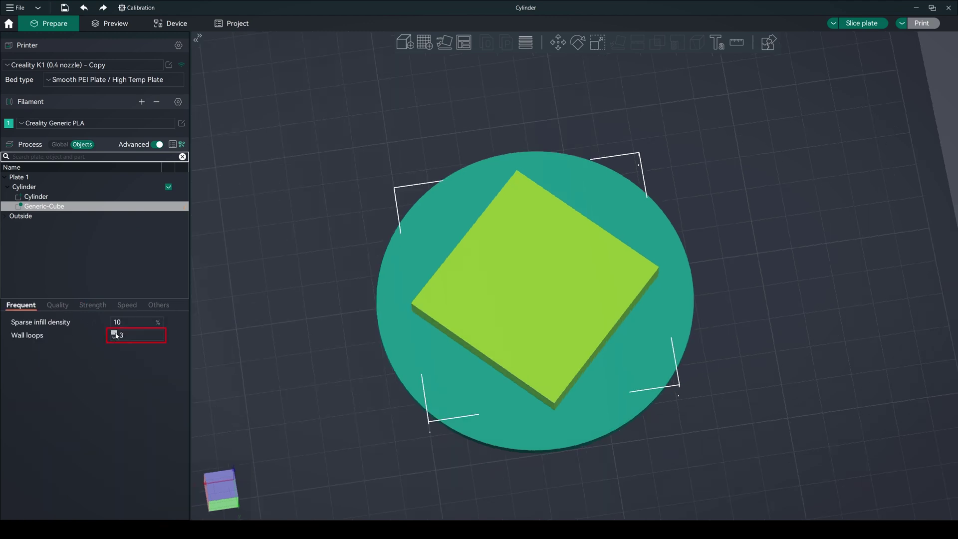
double_click(125, 337)
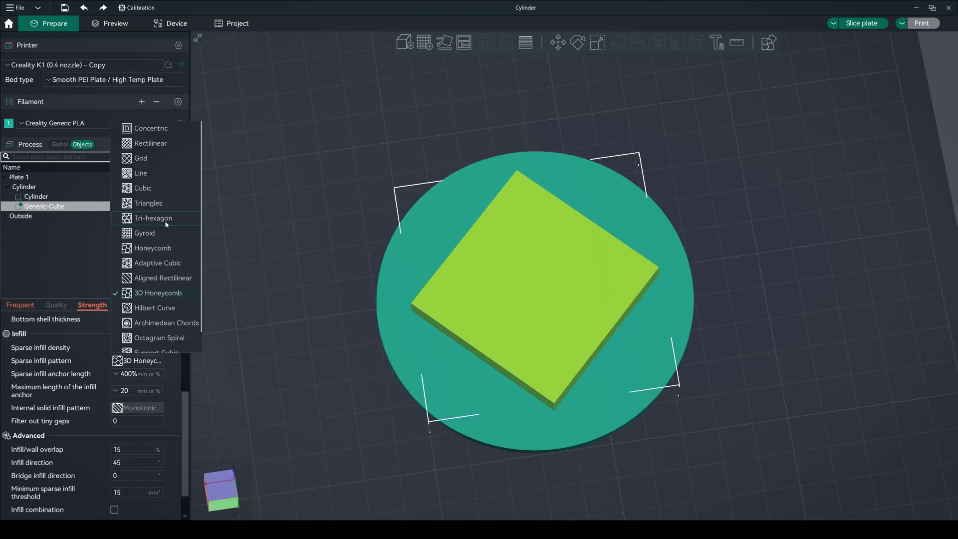
click(165, 221)
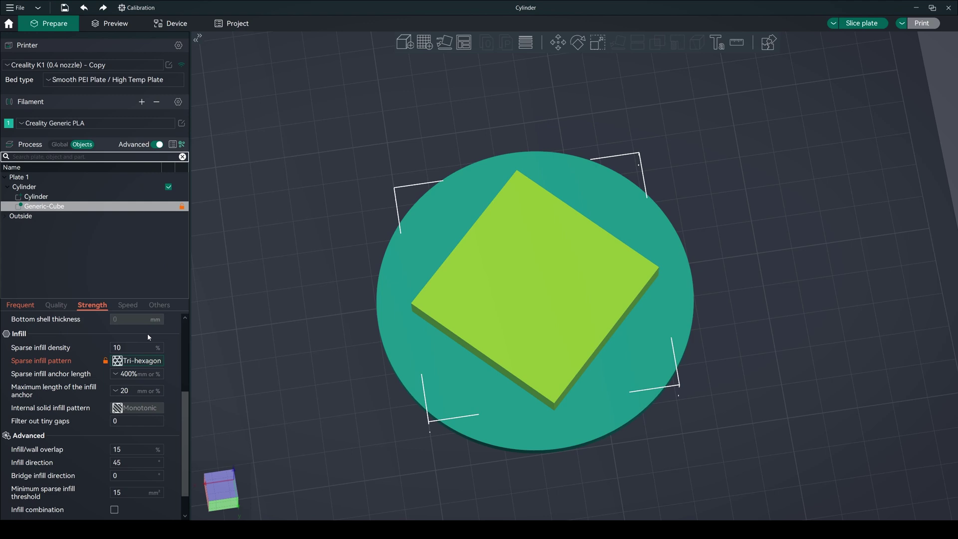
click(862, 23)
scroll(667, 287, up, 5)
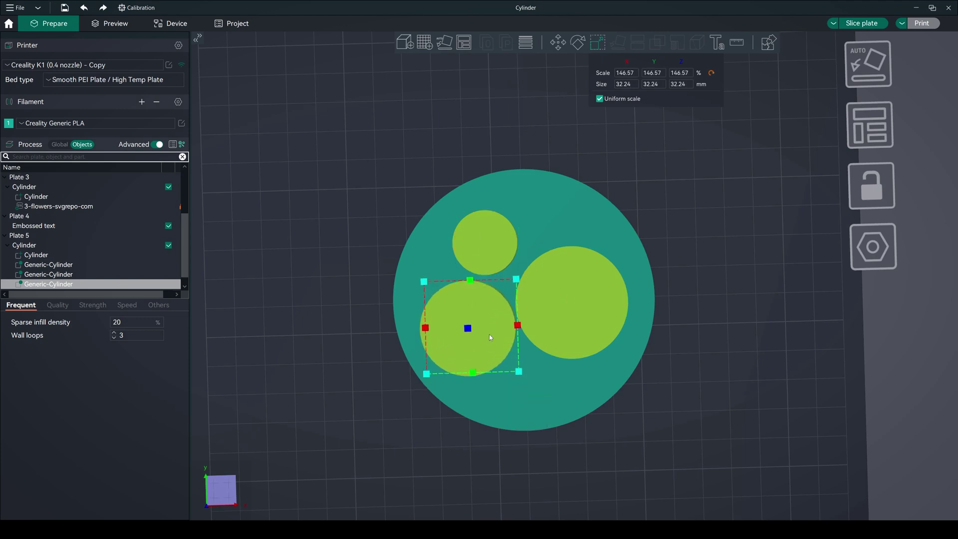
Slice the cylinder-patterned coaster and preview batmna.svg and Apple_logo_black.svg in Edge
click(862, 23)
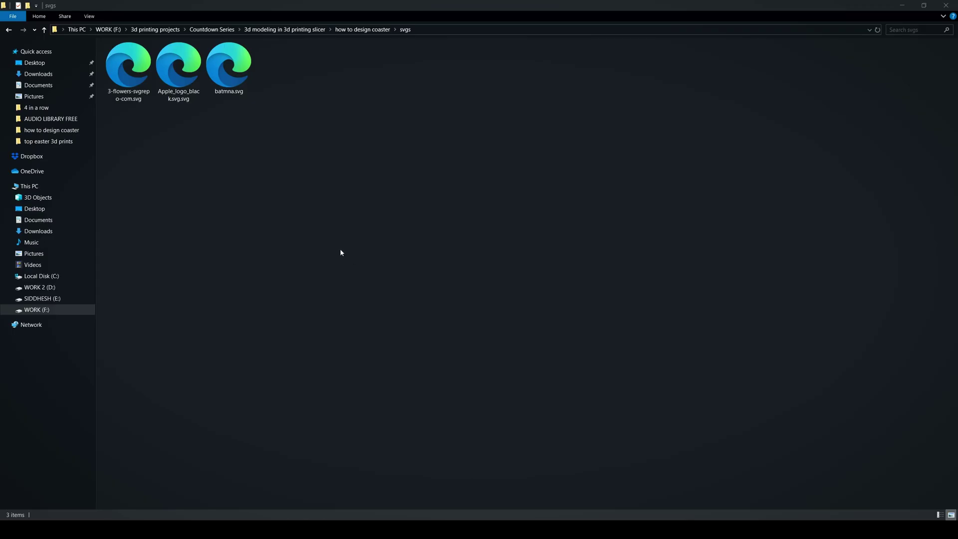
ctrl+scroll(367, 196, up, 2)
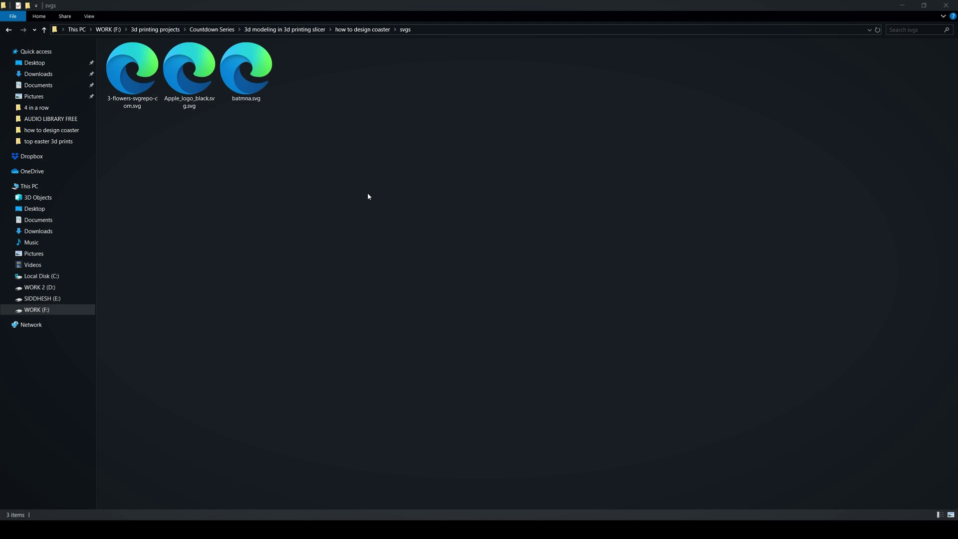
double_click(232, 80)
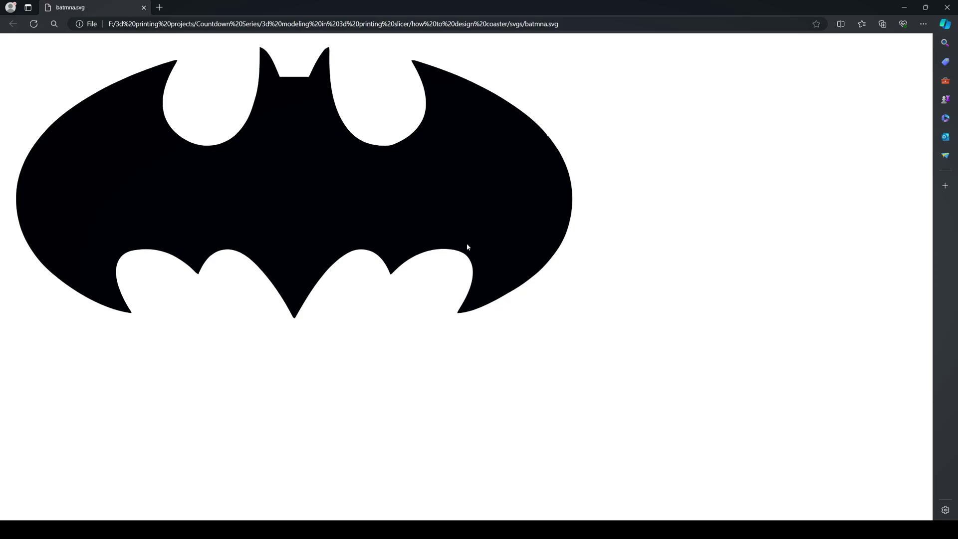
click(948, 7)
double_click(187, 76)
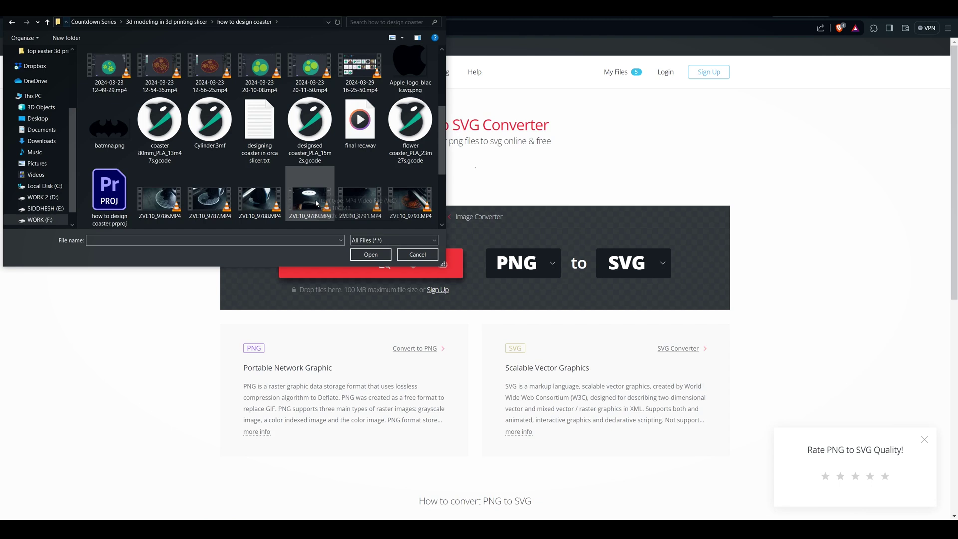
Upload batmna.png to the converter site and start the PNG-to-SVG conversion
click(109, 127)
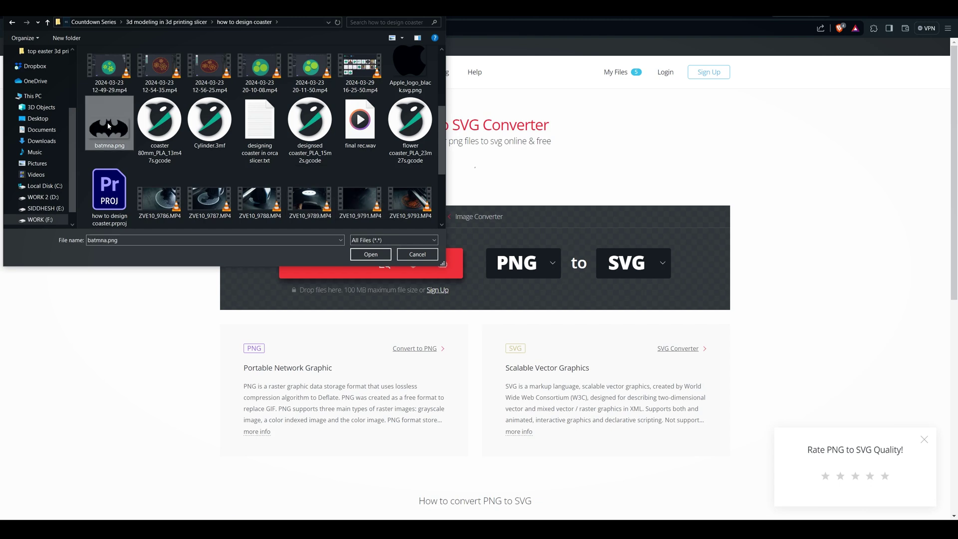
click(371, 254)
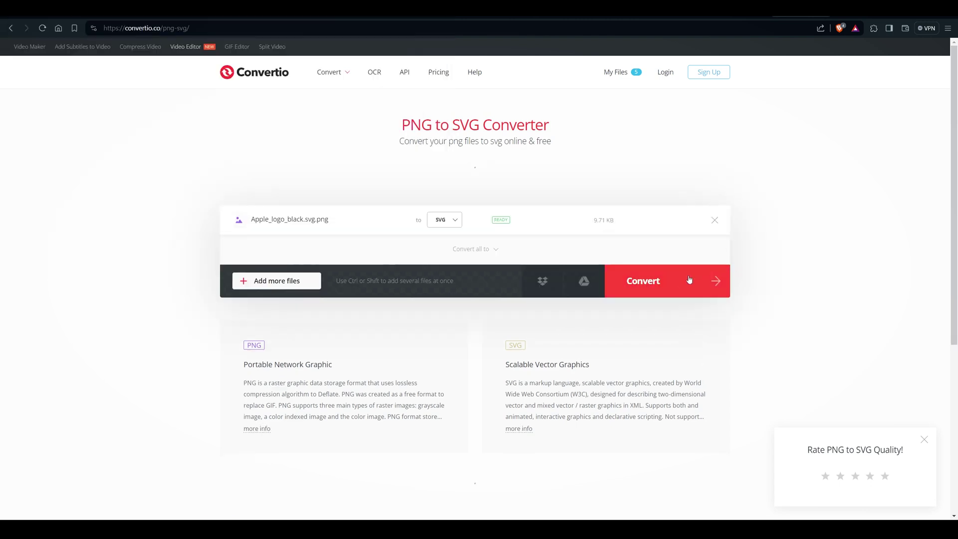
click(680, 284)
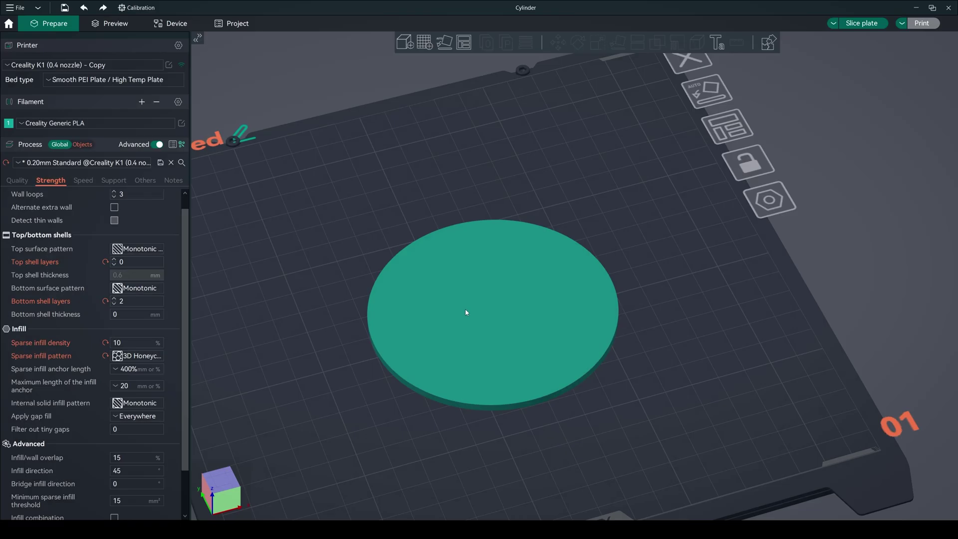
Add batmna.svg as an SVG modifier inside the round coaster and close the emboss panel
right_click(498, 276)
mouse_move(551, 386)
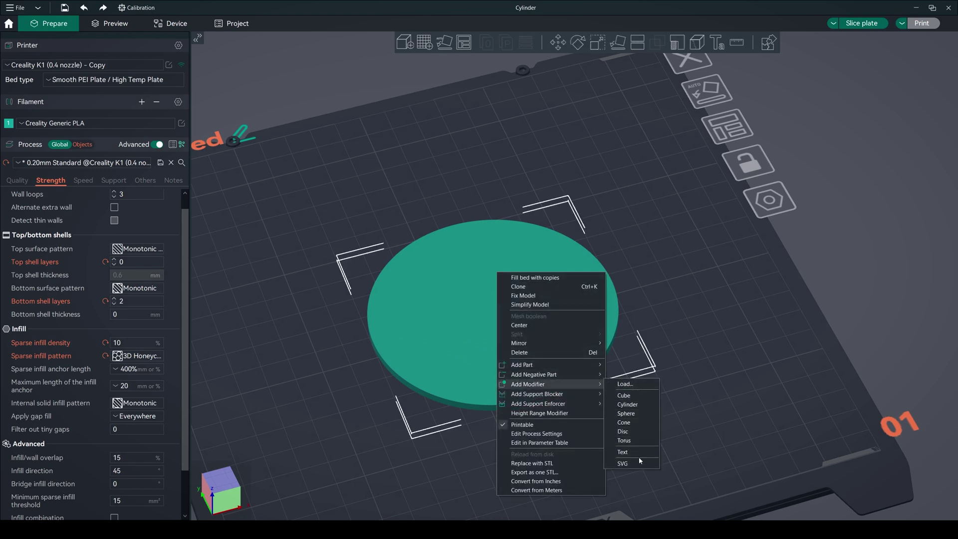
click(652, 465)
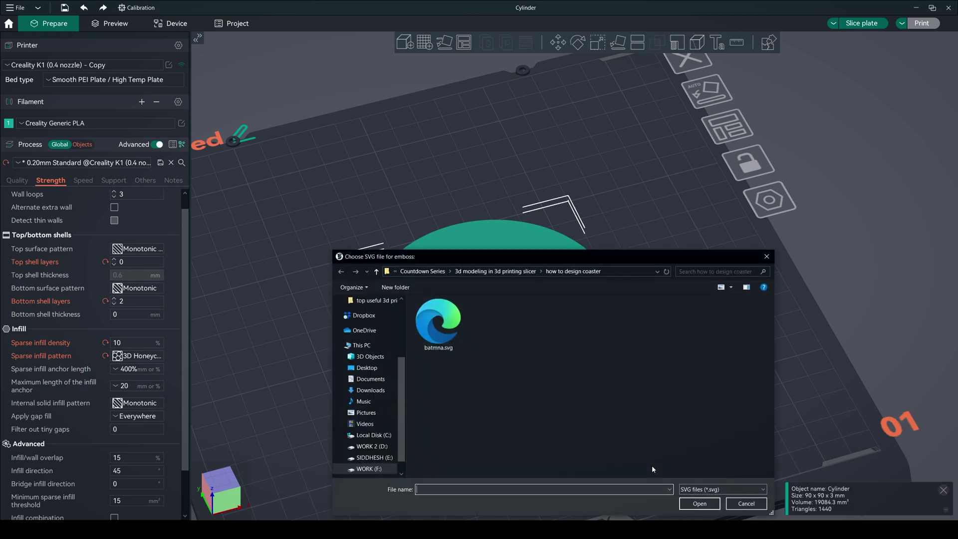
click(438, 322)
click(700, 504)
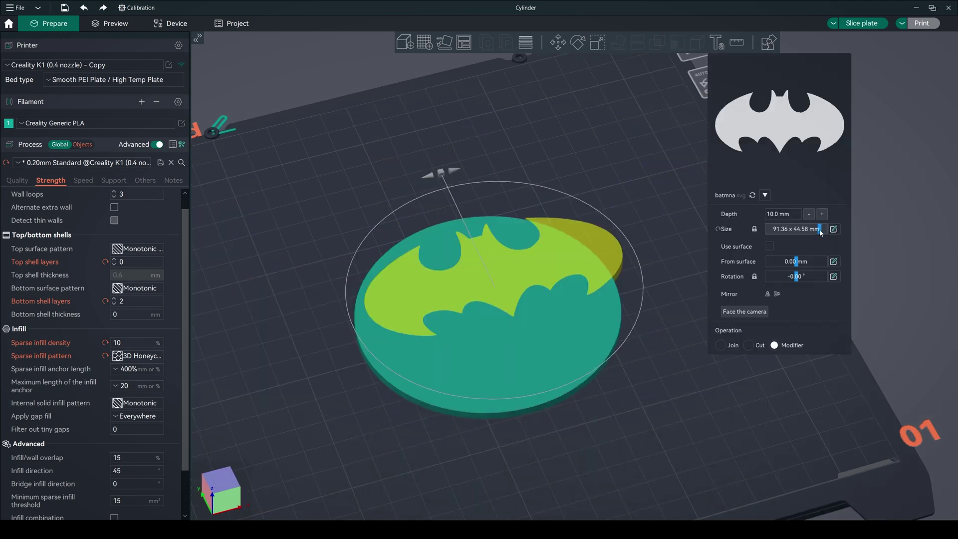
click(474, 298)
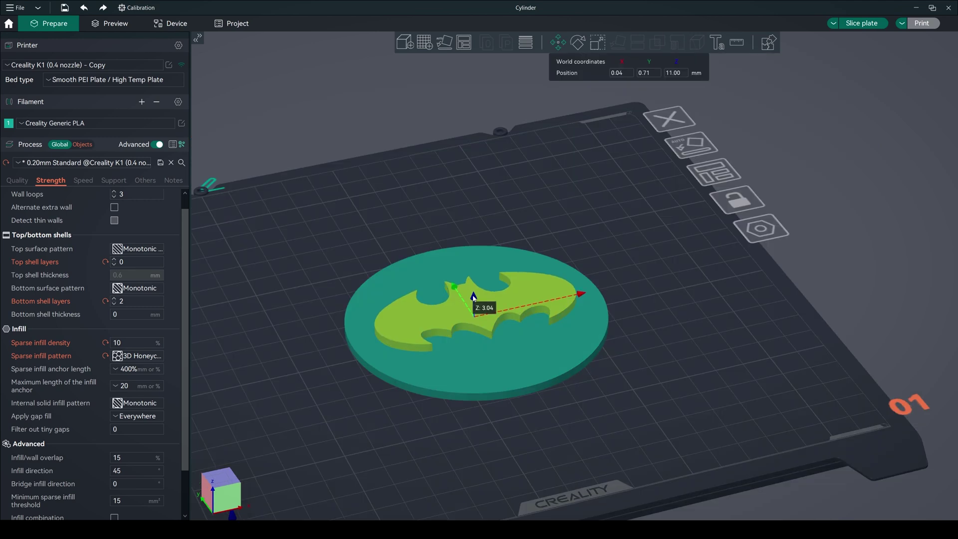
Set the batmna modifier region to Gyroid infill at 0% density with 4 wall loops
click(150, 452)
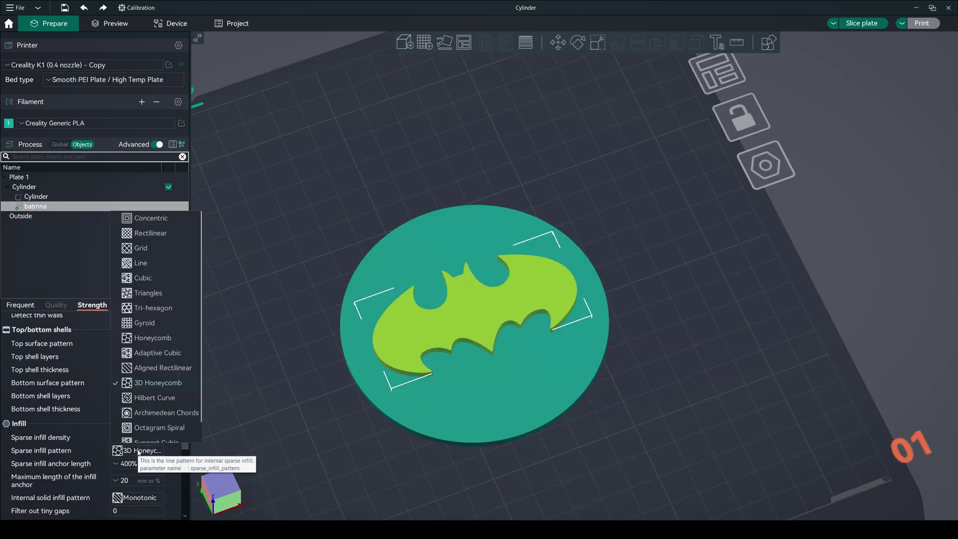
click(148, 323)
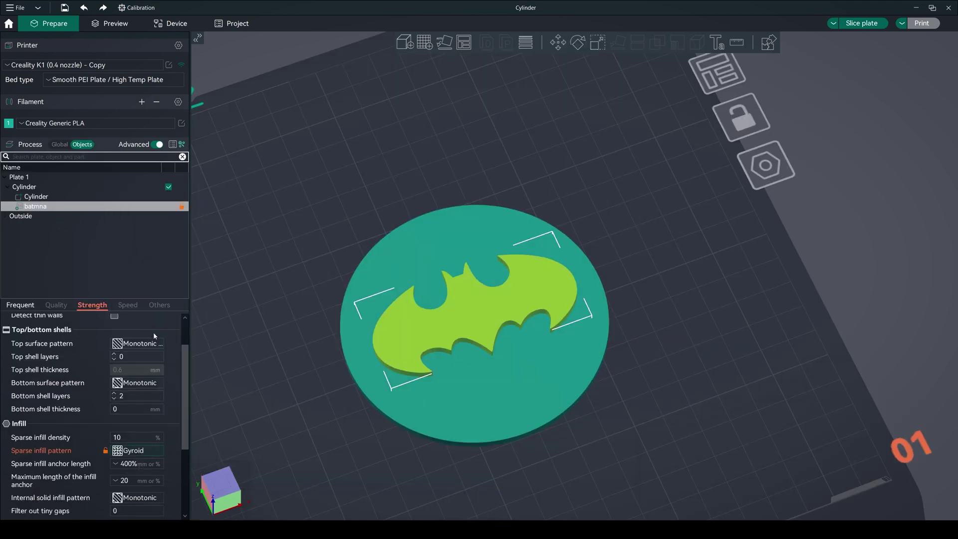
click(20, 306)
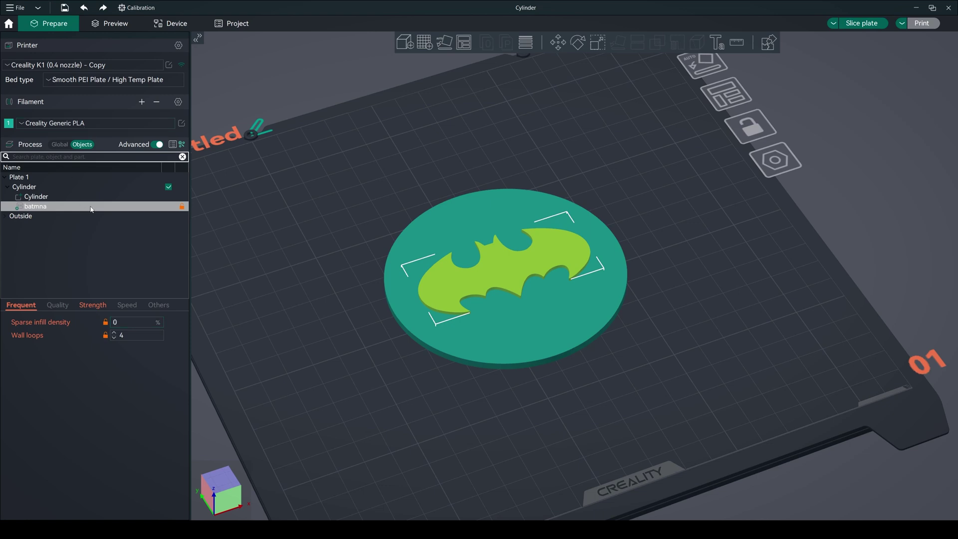
click(85, 224)
Raise the global sparse infill density to 60% on the Strength tab
click(52, 180)
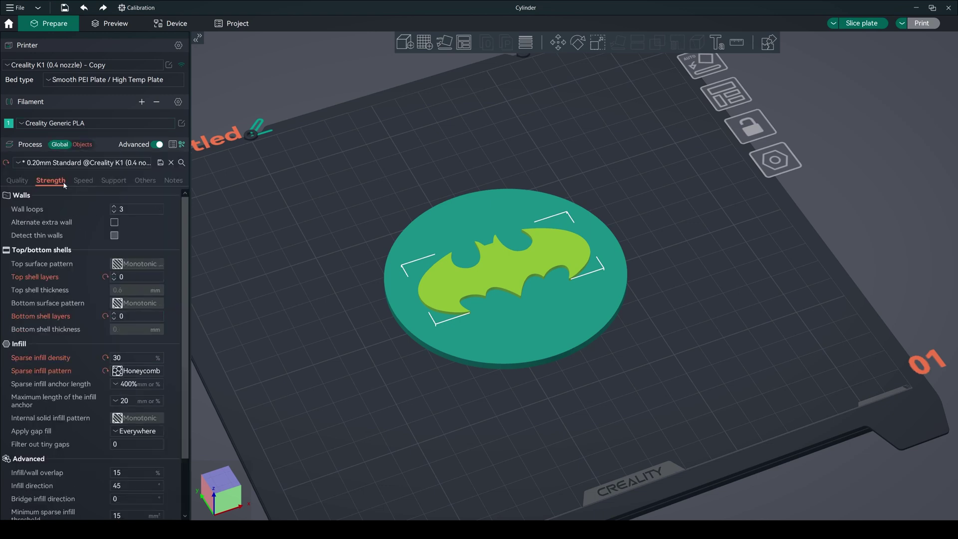
double_click(124, 357)
text(60)
click(621, 305)
Slice the Batman and Apple coaster plates and return to Prepare
click(862, 23)
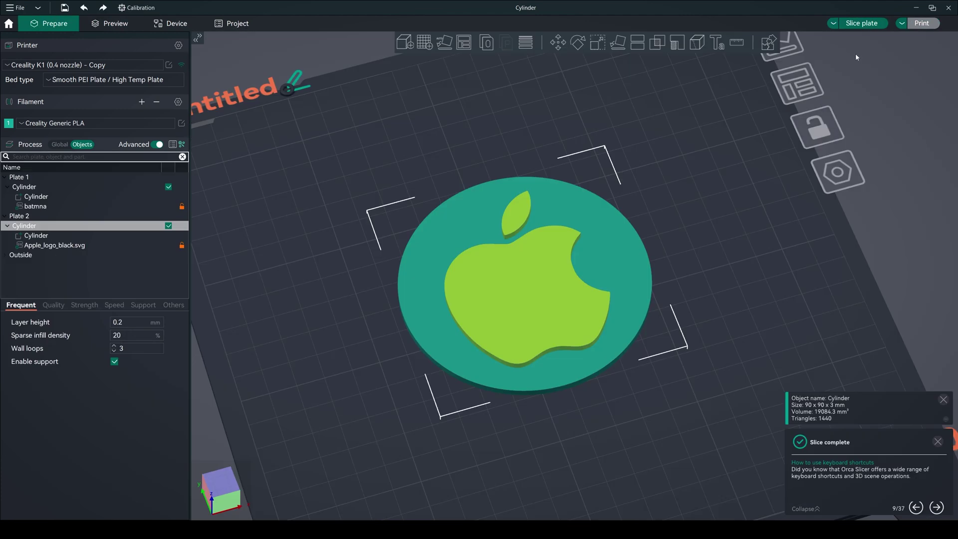
click(862, 23)
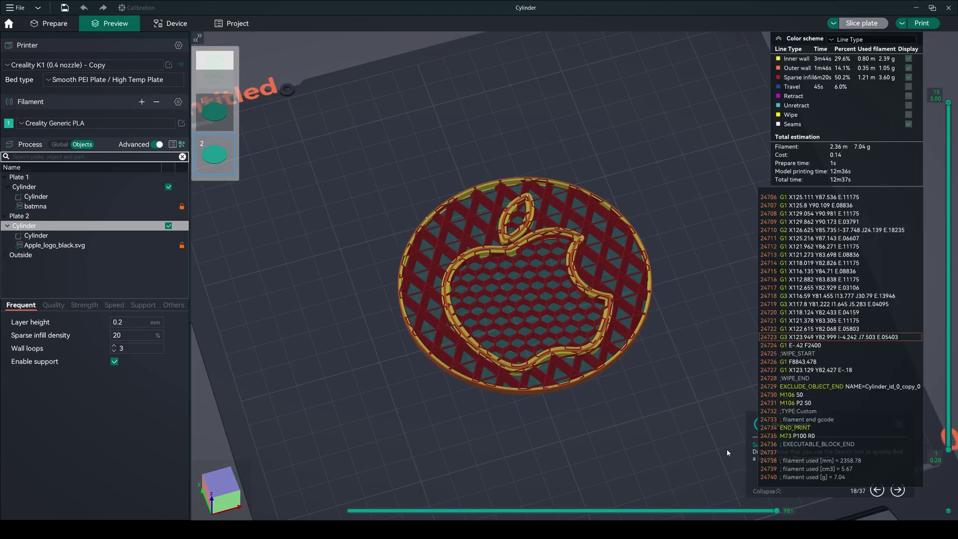
key(ctrl+Tab)
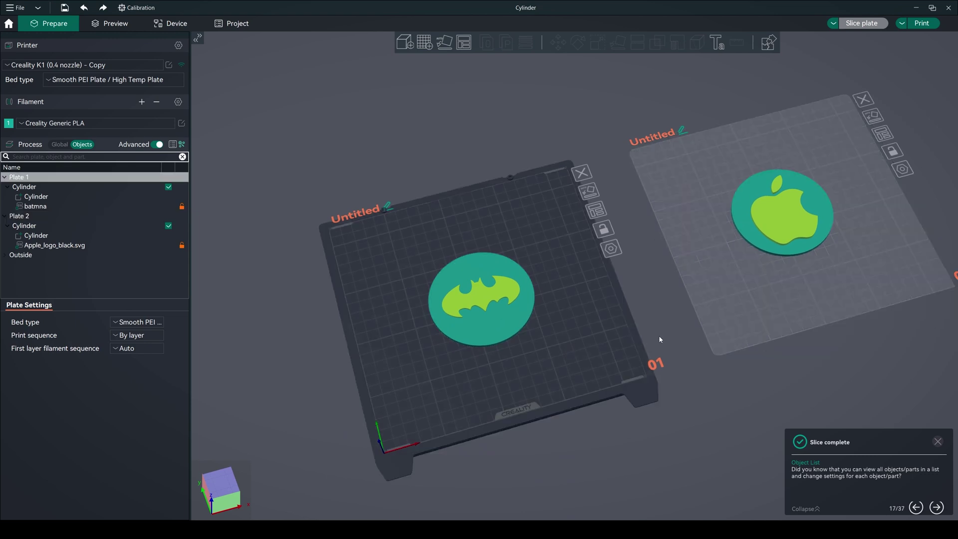